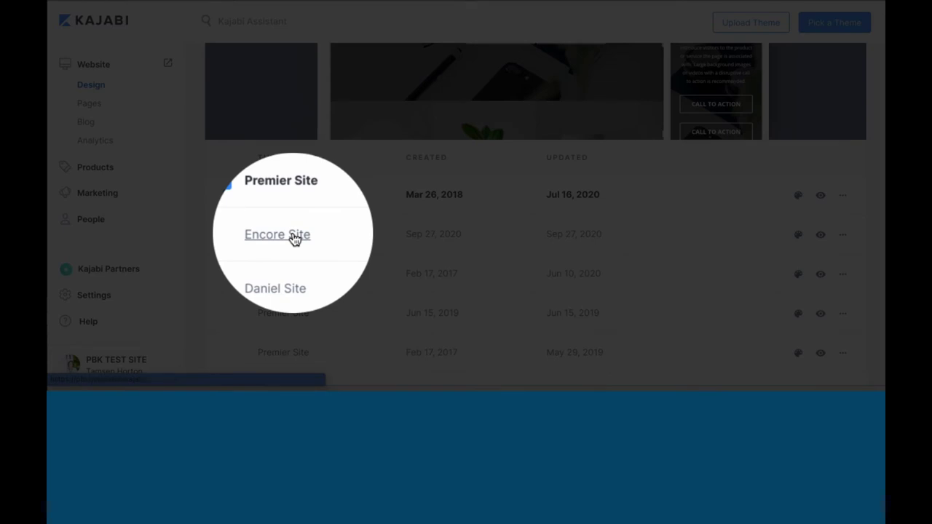
Open the Encore Site theme for editing, switch to its Login page and open the Header section.
left_click(295, 237)
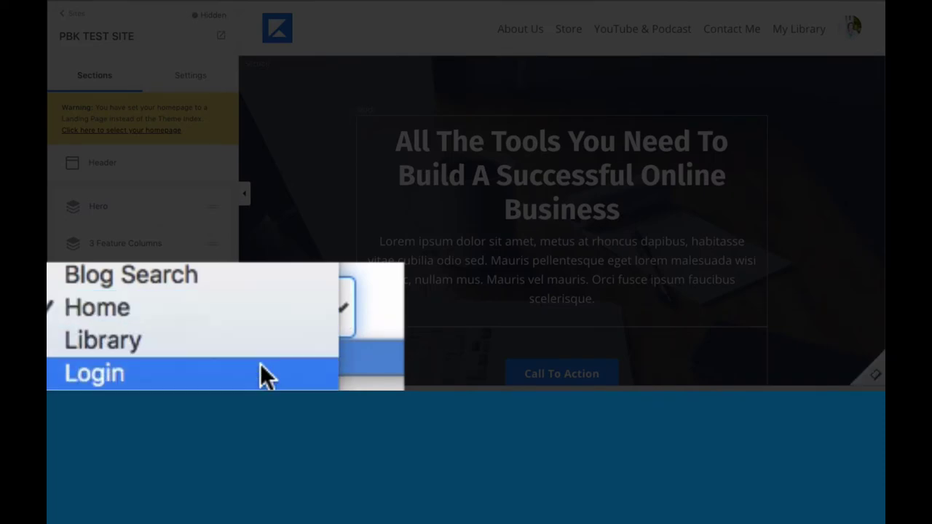
left_click(133, 389)
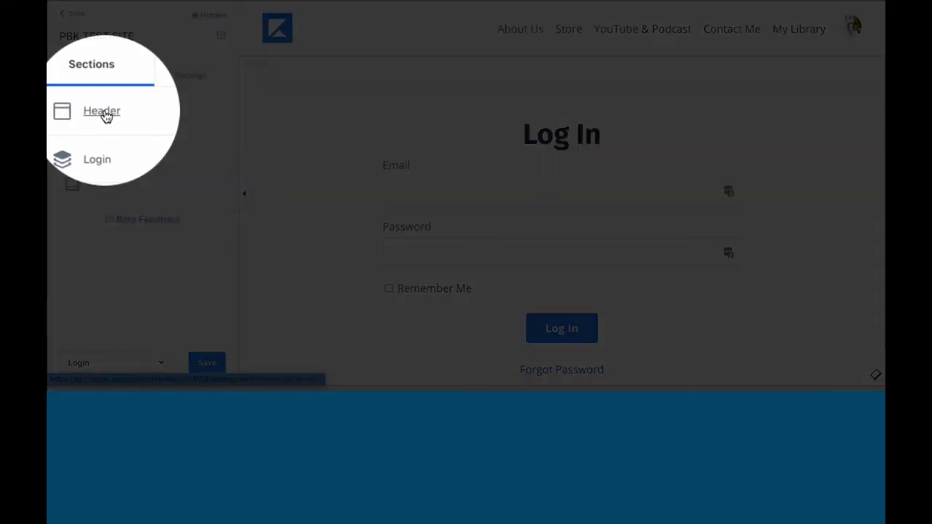
left_click(103, 112)
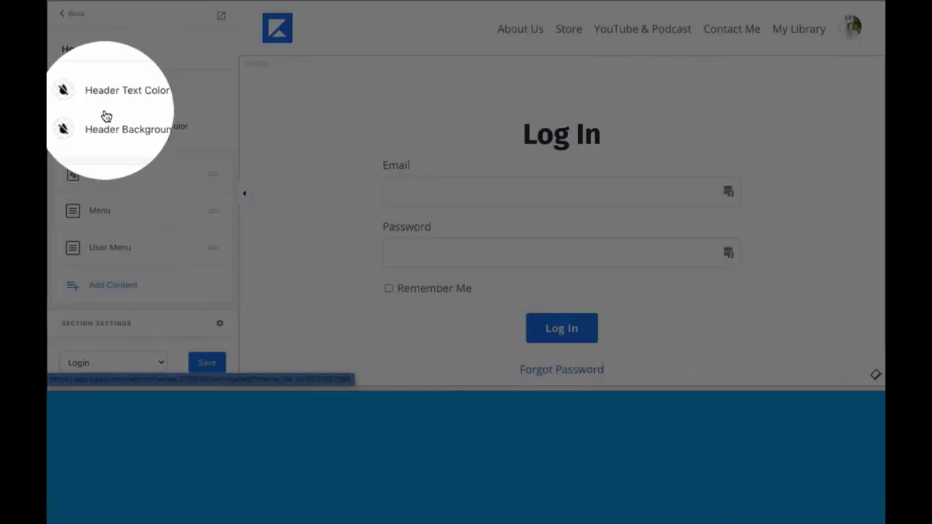
Delete the Menu block from the header, keeping the Logo and User Menu blocks.
scroll(160, 110, "down", 1)
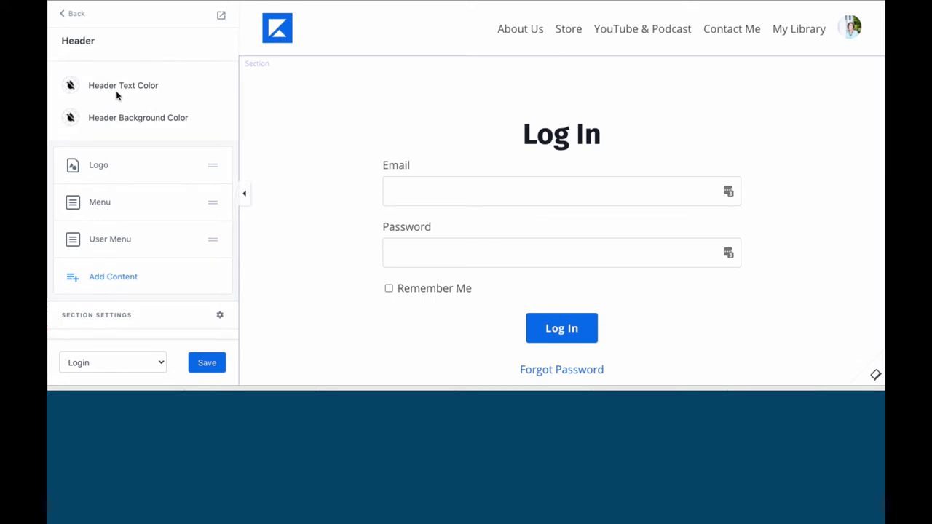
scroll(117, 94, "down", 3)
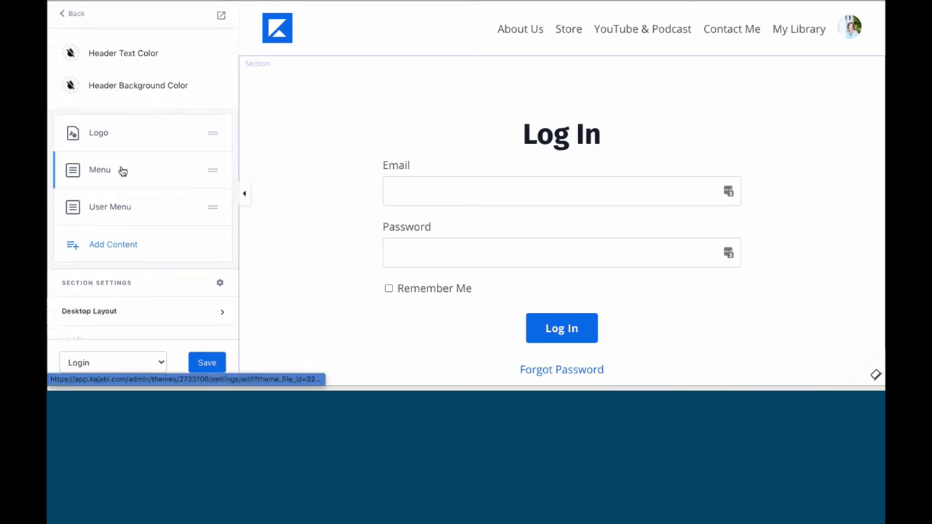
scroll(122, 171, "down", 3)
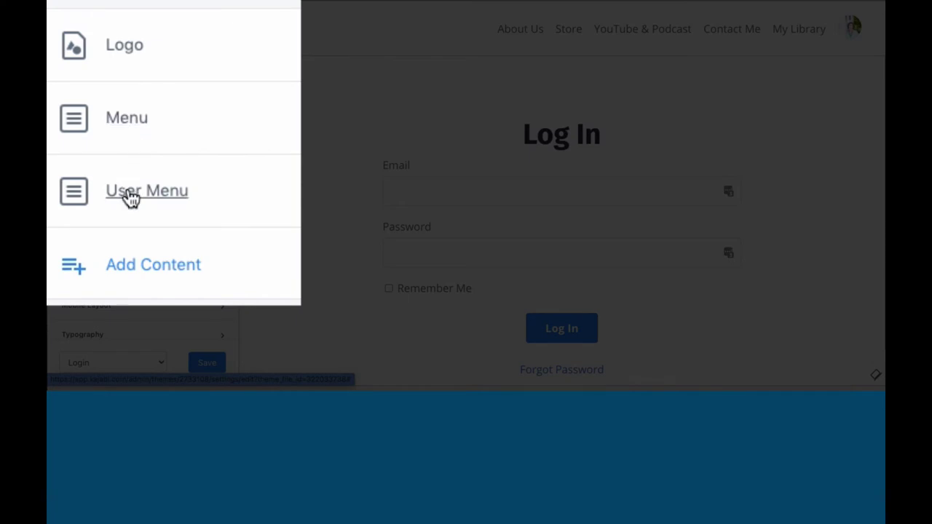
left_click(139, 126)
mouse_move(149, 173)
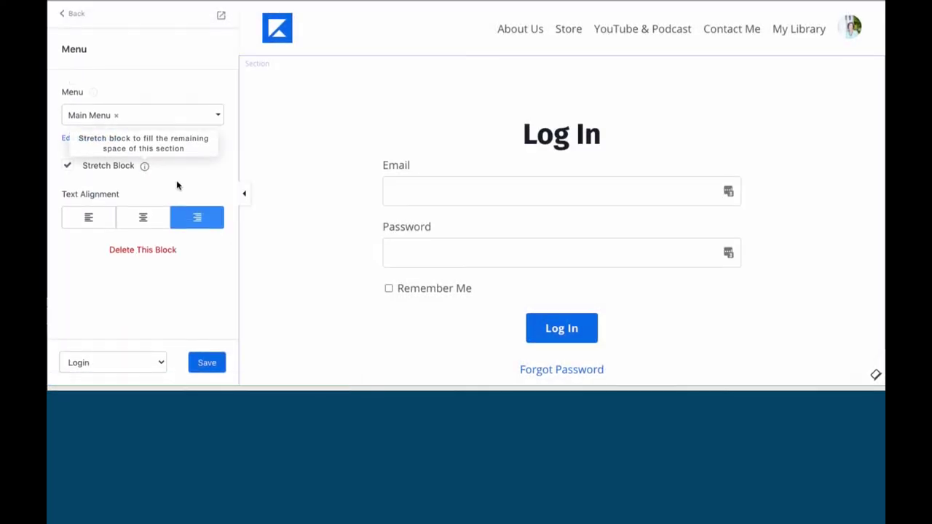
left_click(146, 251)
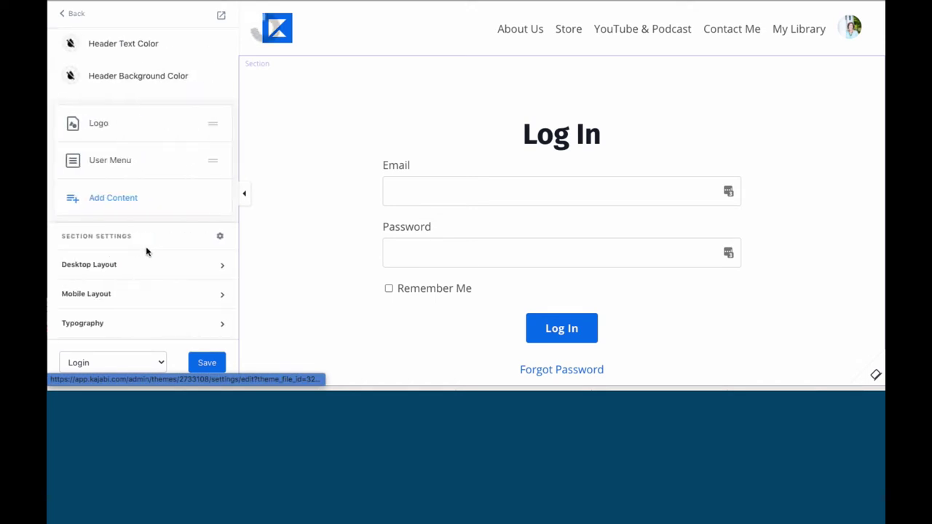
Add a Hello Bar block to the header.
left_click(112, 199)
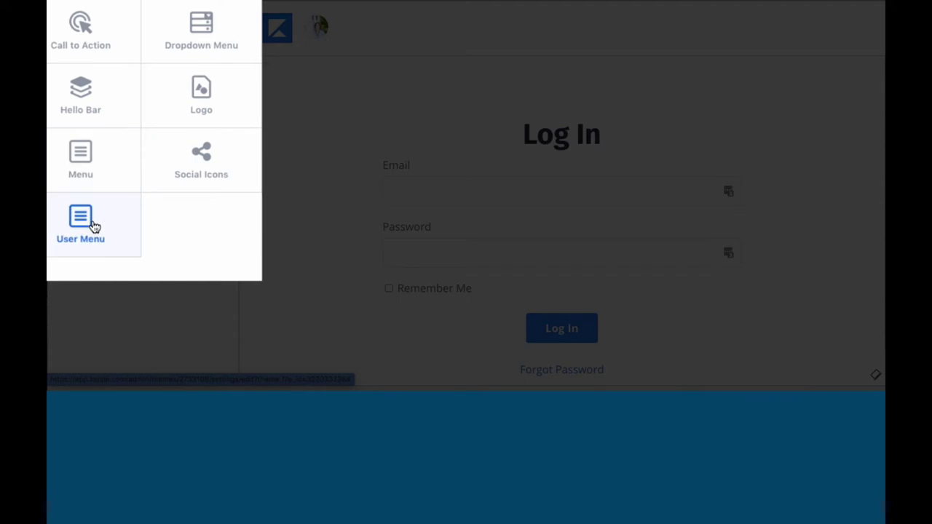
left_click_drag(93, 227, 318, 30)
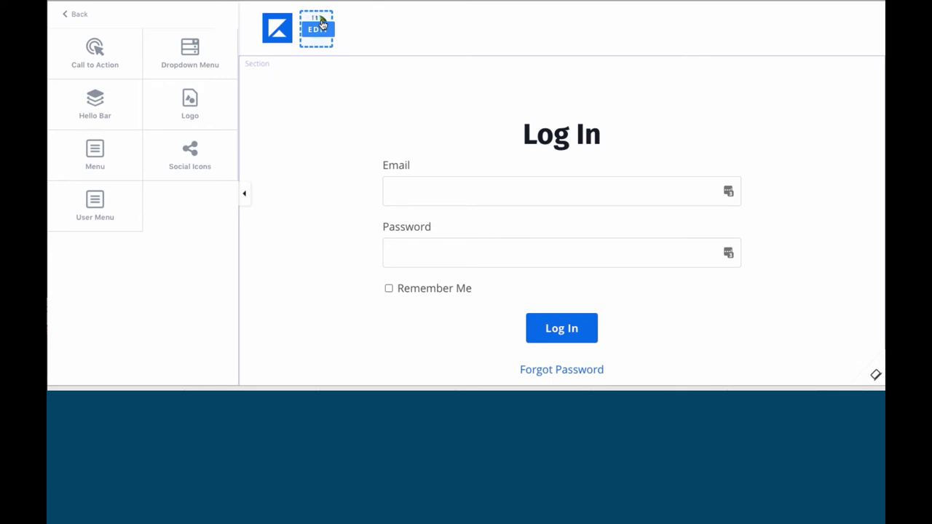
left_click(93, 102)
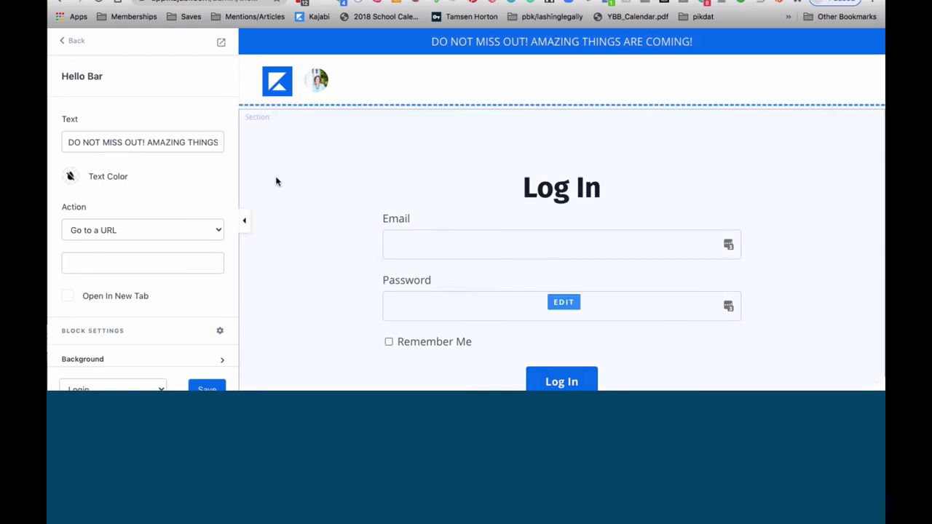
Review the Hello Bar's action choices and block settings, as well as the content blocks available for the header.
left_click(218, 232)
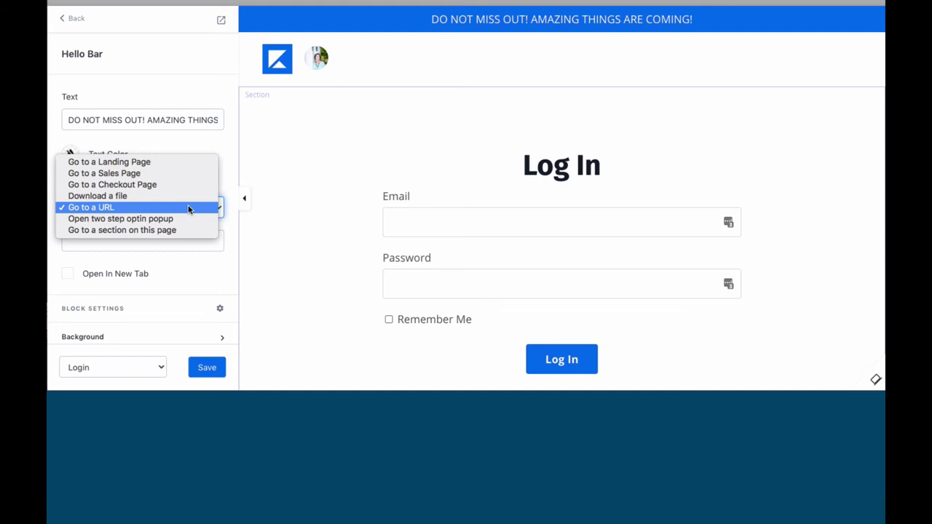
left_click(200, 147)
scroll(172, 226, "down", 1)
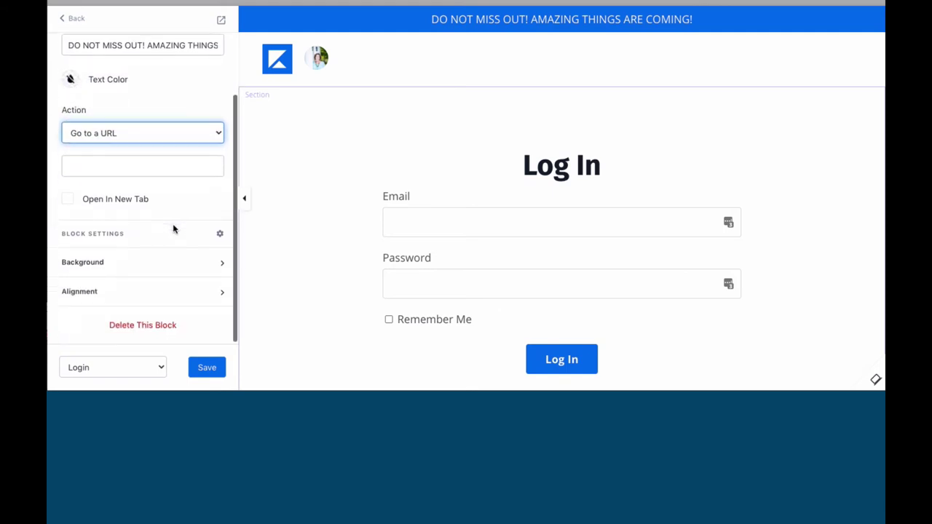
scroll(174, 228, "up", 1)
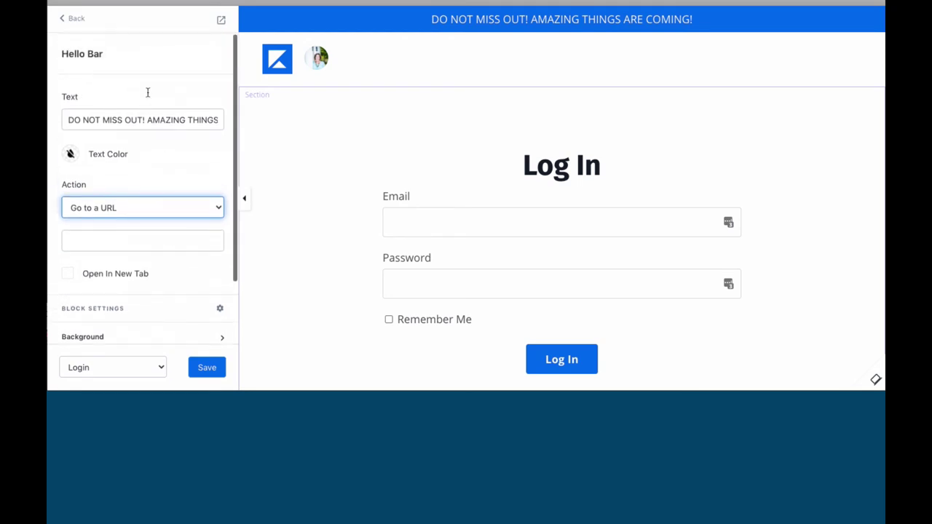
left_click(74, 21)
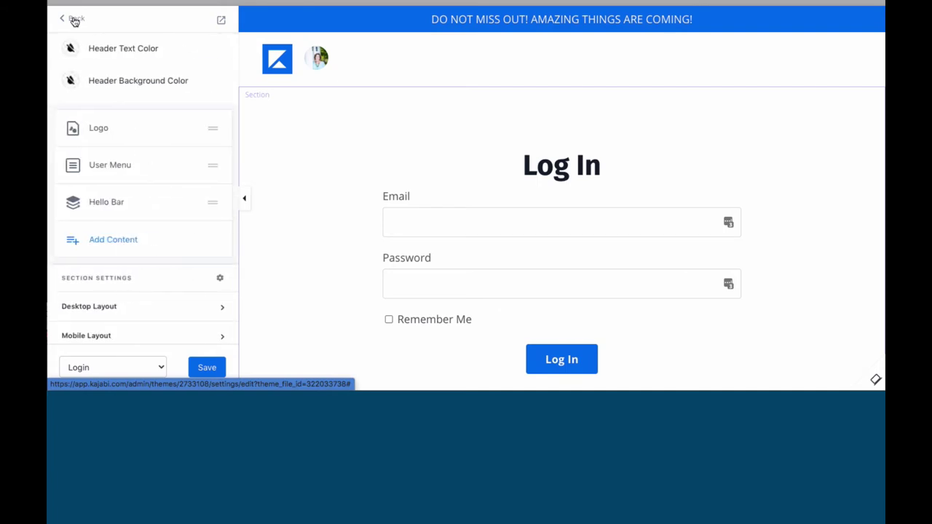
left_click(117, 240)
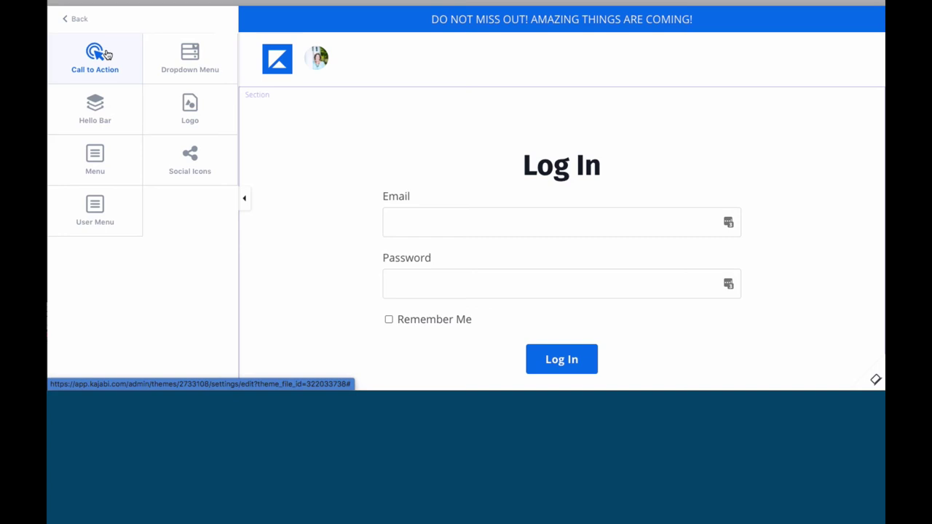
left_click(75, 19)
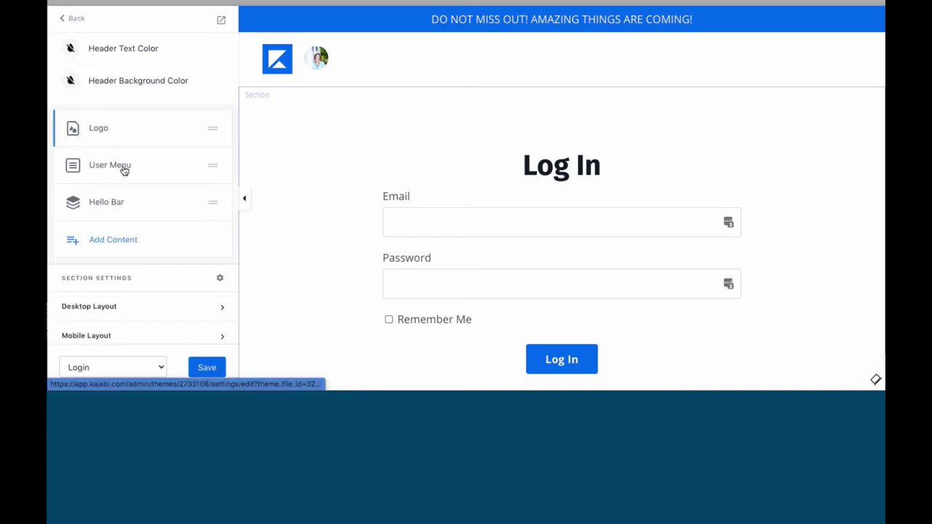
Reorder the header blocks so that User Menu comes first, followed by Logo and Hello Bar.
left_click_drag(212, 202, 212, 160)
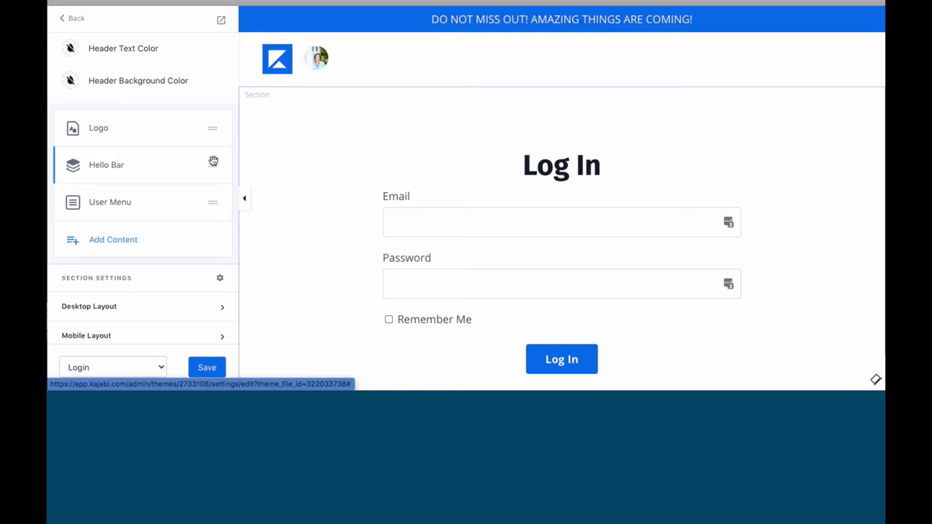
left_click_drag(212, 163, 212, 131)
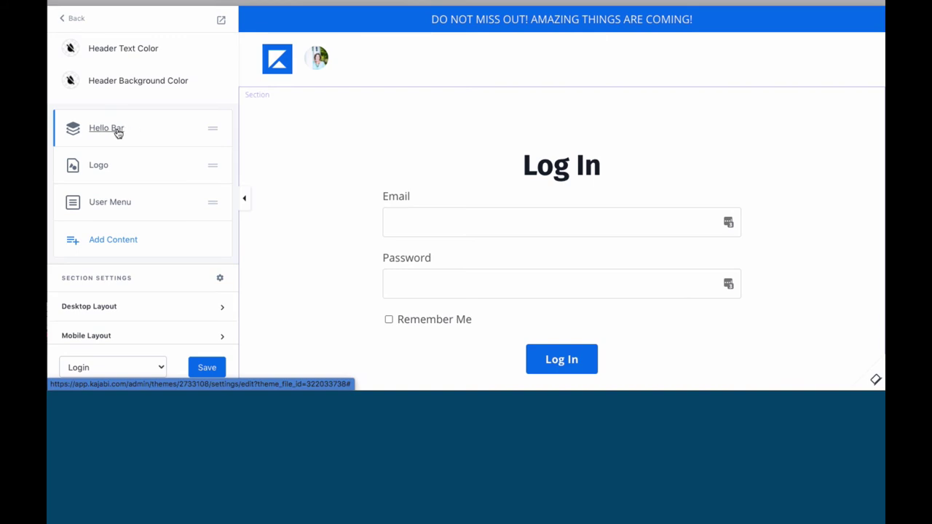
left_click_drag(211, 129, 213, 151)
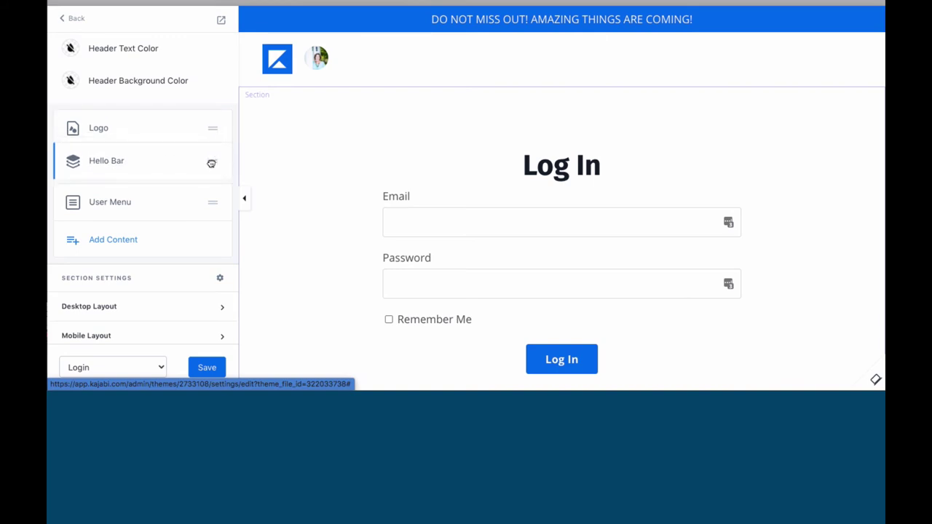
left_click_drag(212, 163, 211, 163)
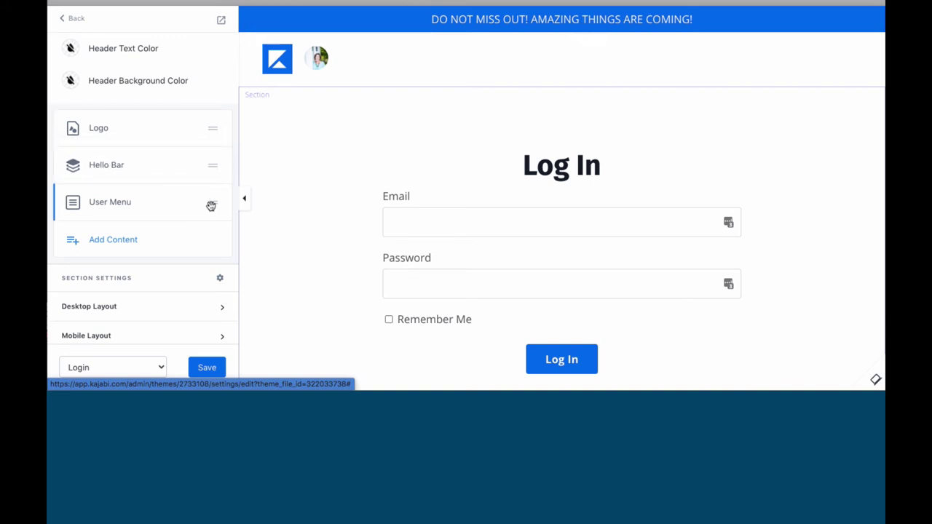
left_click_drag(211, 206, 216, 127)
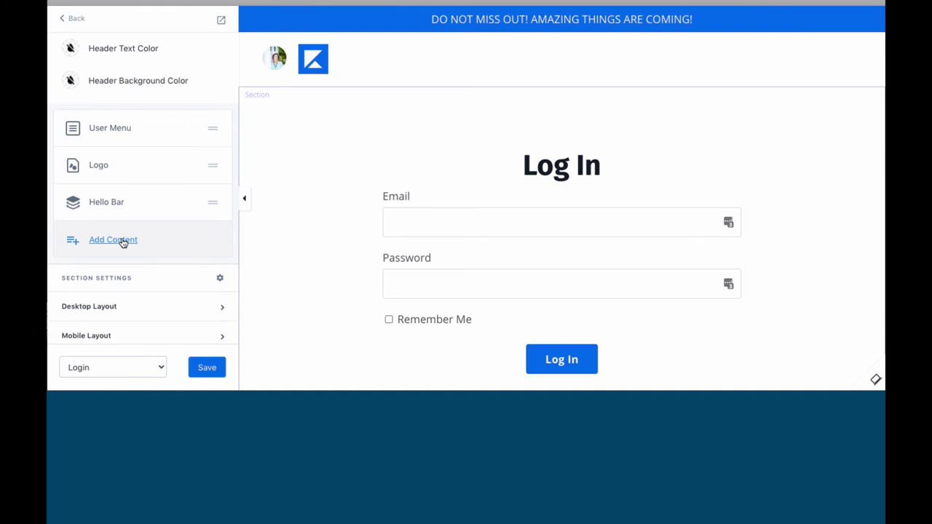
Review the header's desktop layout and mobile layout settings.
scroll(122, 242, "down", 1)
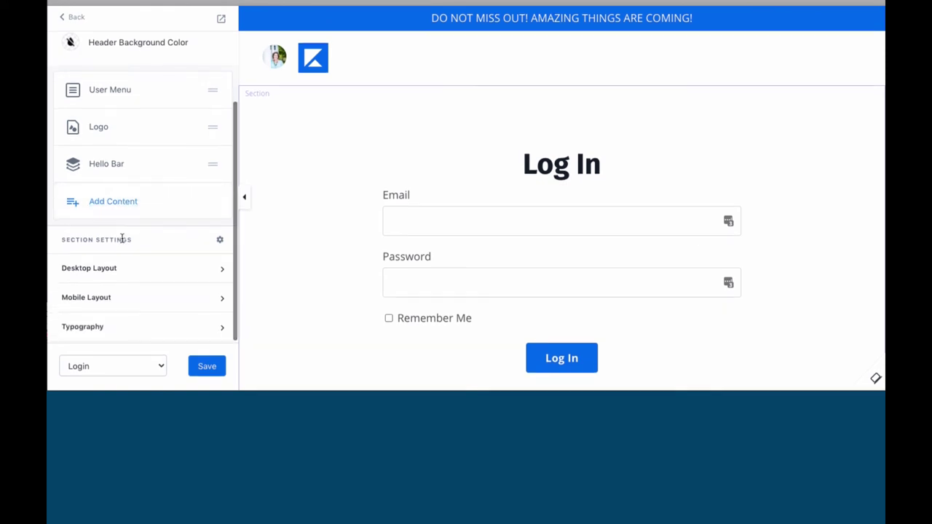
left_click(102, 270)
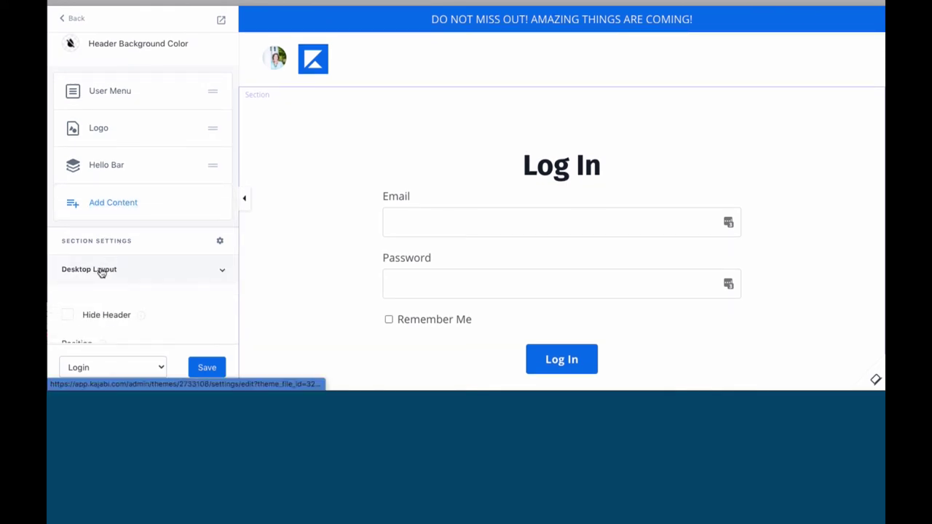
scroll(101, 272, "down", 1)
scroll(102, 273, "down", 2)
scroll(102, 272, "down", 2)
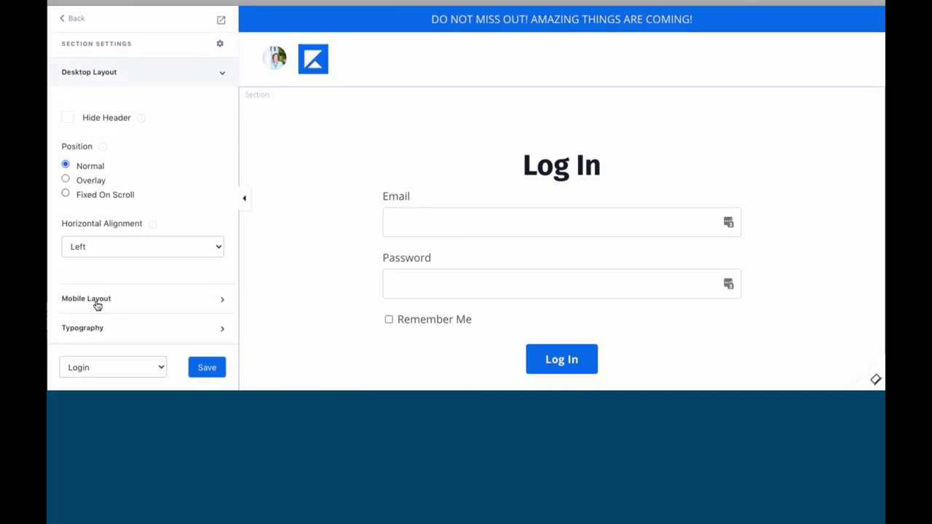
left_click(95, 300)
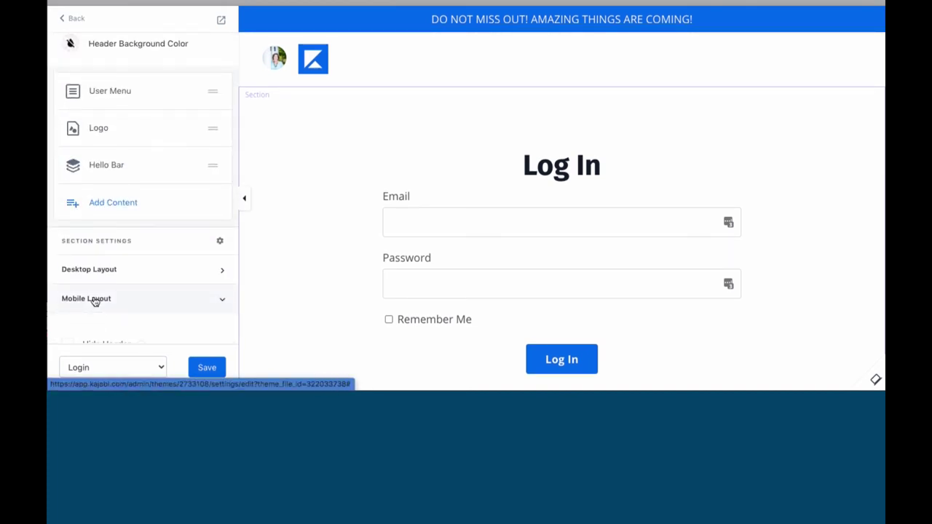
scroll(101, 297, "down", 5)
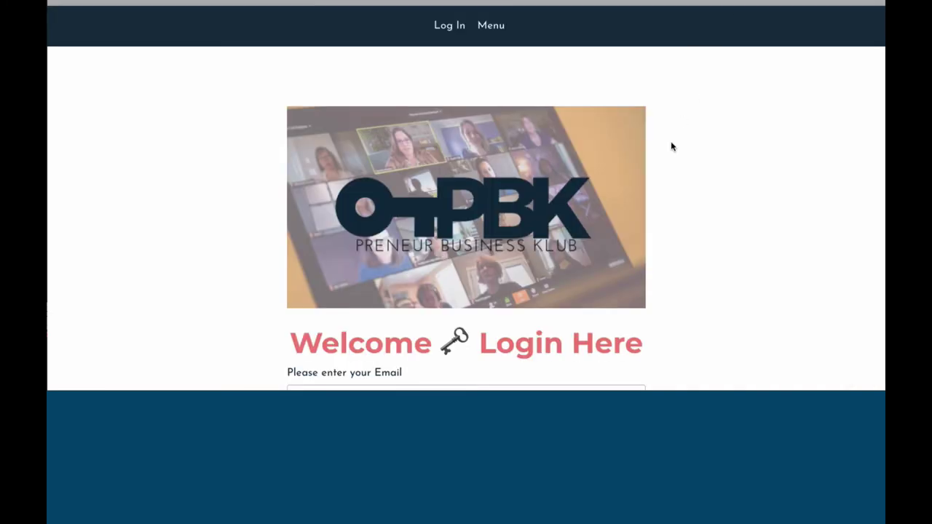
Examine the Preneur Business Klub example login page, including its banner image, heading, form labels, login button and footer.
scroll(672, 146, "down", 2)
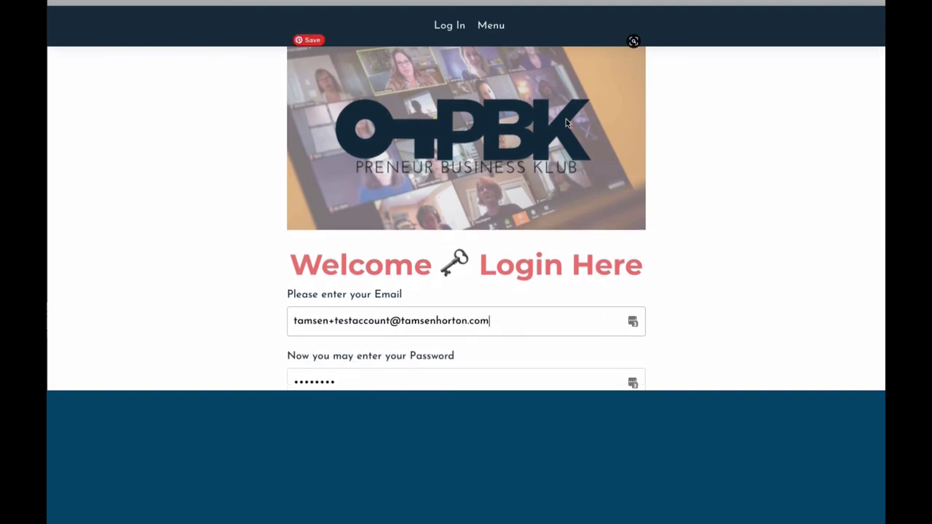
scroll(566, 121, "down", 2)
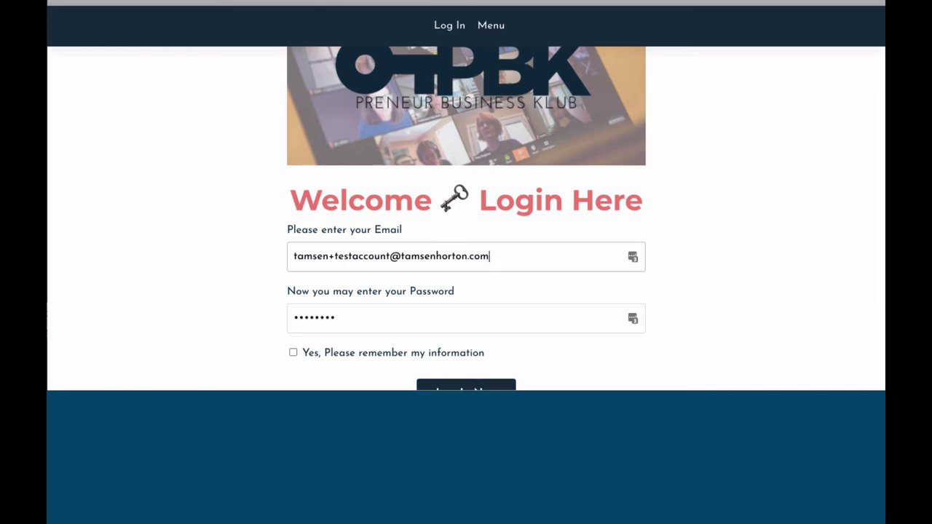
scroll(380, 194, "down", 1)
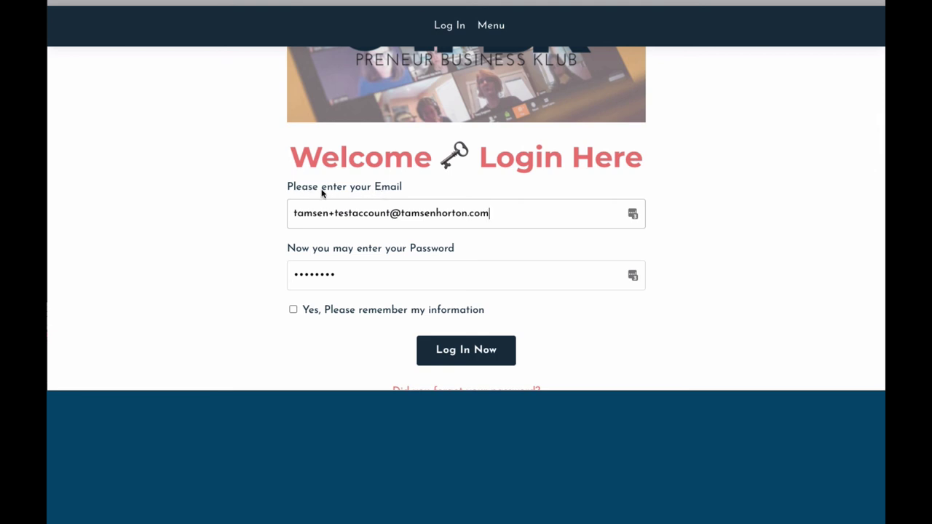
scroll(376, 197, "down", 1)
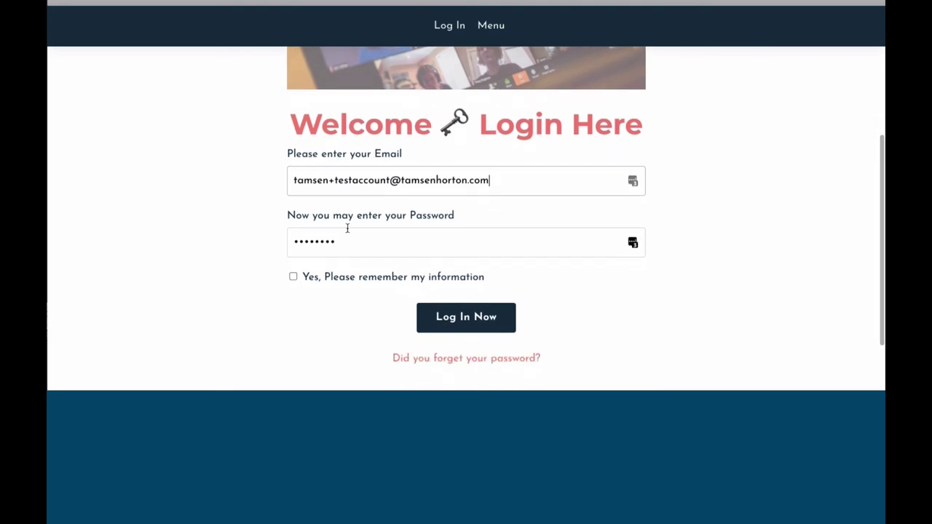
scroll(422, 230, "down", 1)
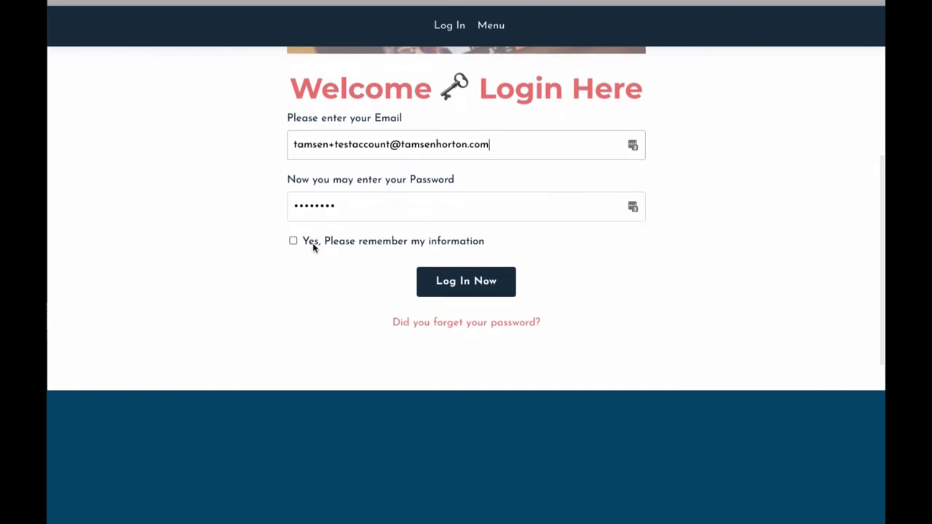
scroll(464, 248, "down", 1)
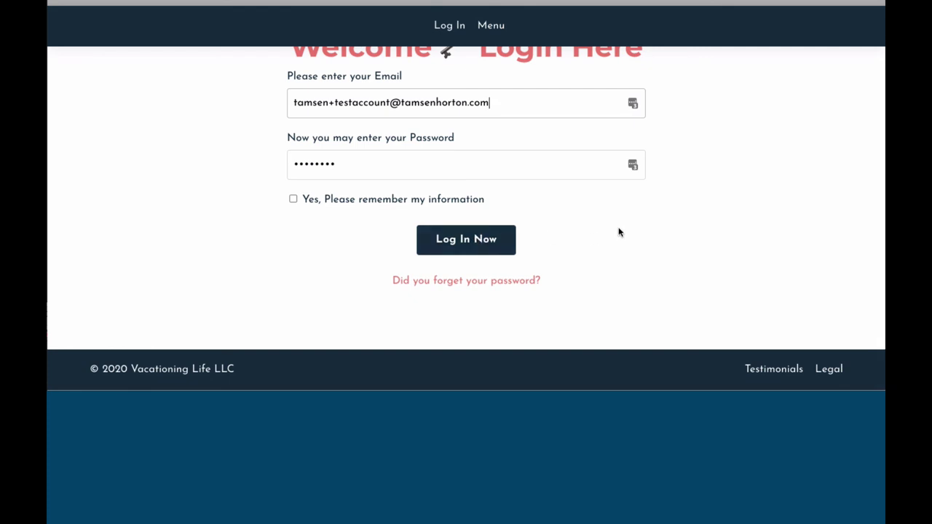
scroll(685, 197, "up", 3)
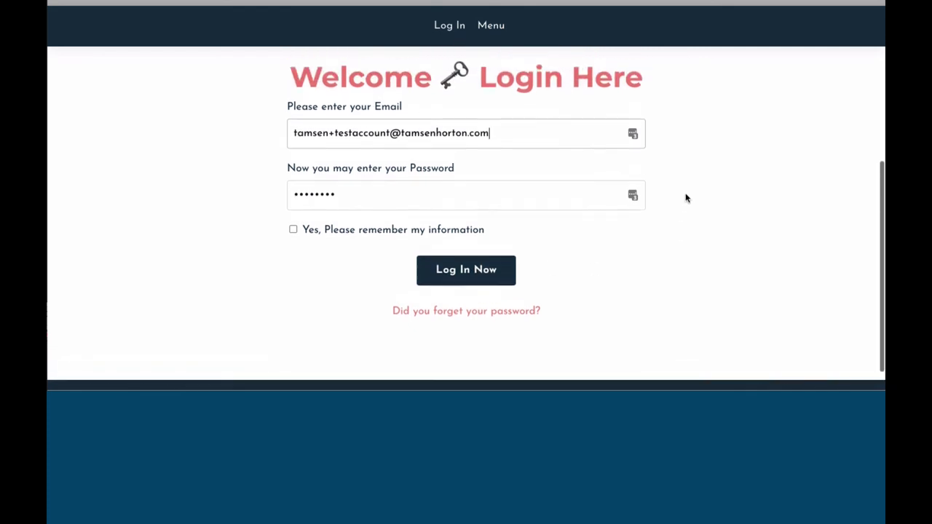
scroll(685, 198, "up", 1)
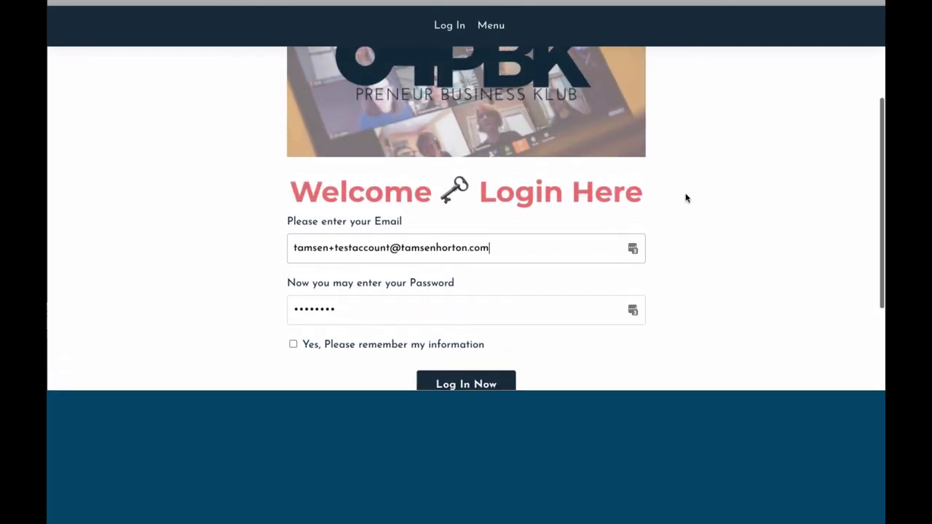
scroll(685, 197, "up", 2)
scroll(685, 198, "up", 2)
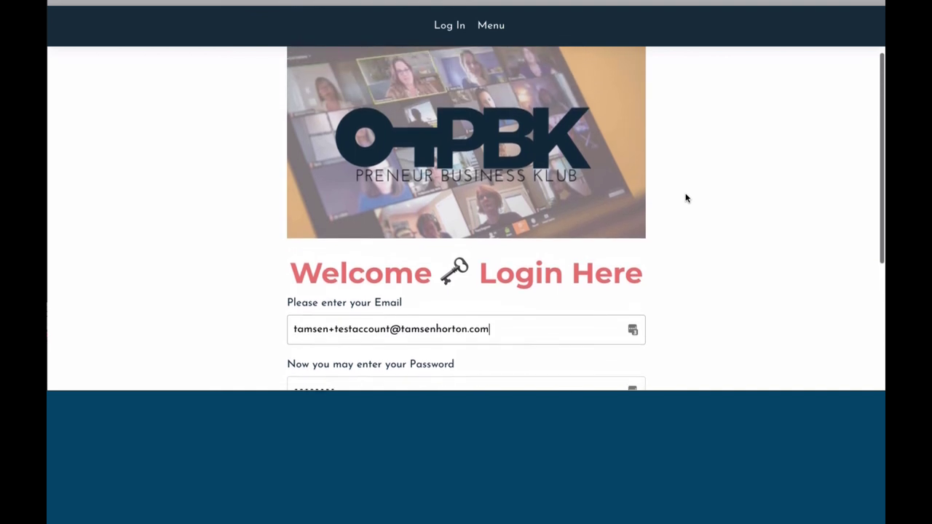
scroll(685, 197, "up", 1)
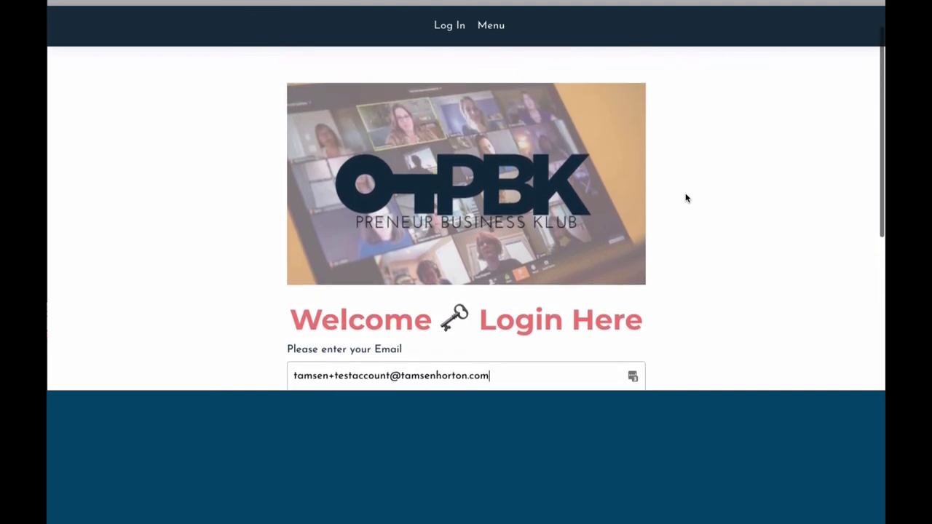